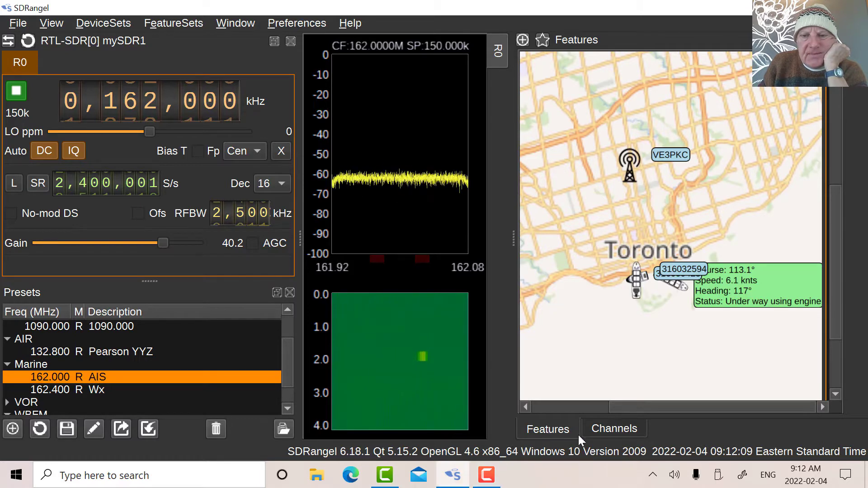
# Step: Show the AIS Demodulator channels, then expand and collapse the first one's received messages
pyautogui.click(598, 428)
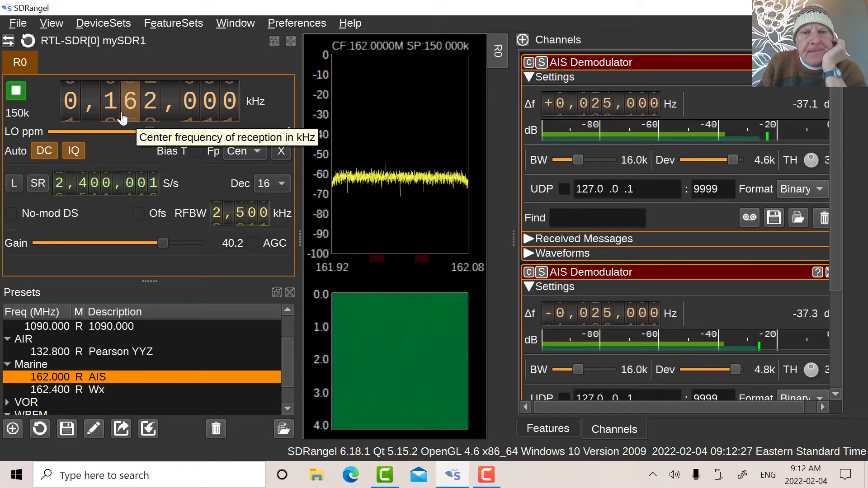
pyautogui.moveTo(392, 197)
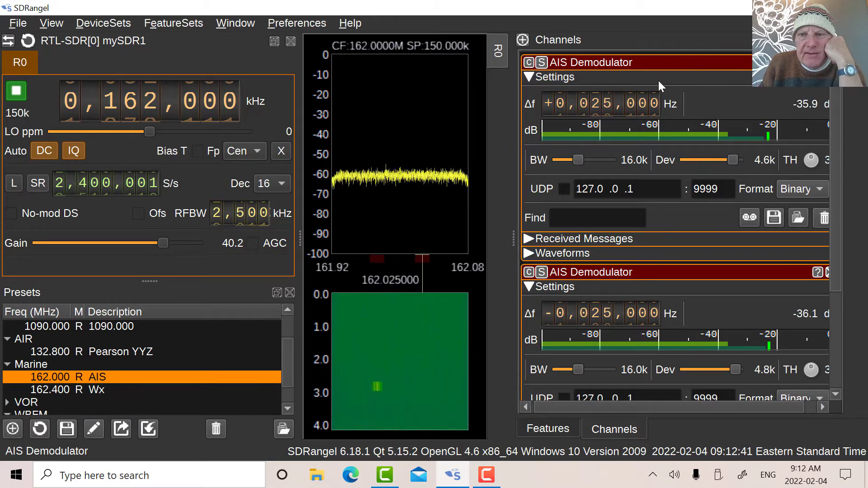
pyautogui.click(527, 239)
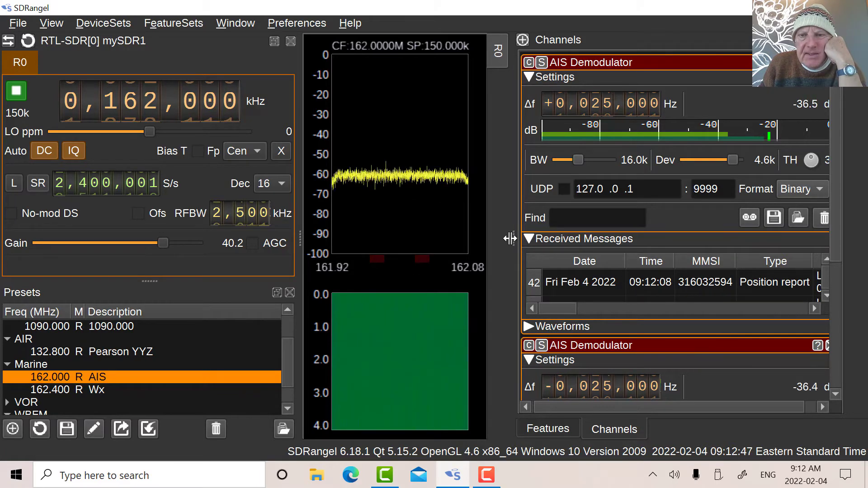
pyautogui.click(527, 238)
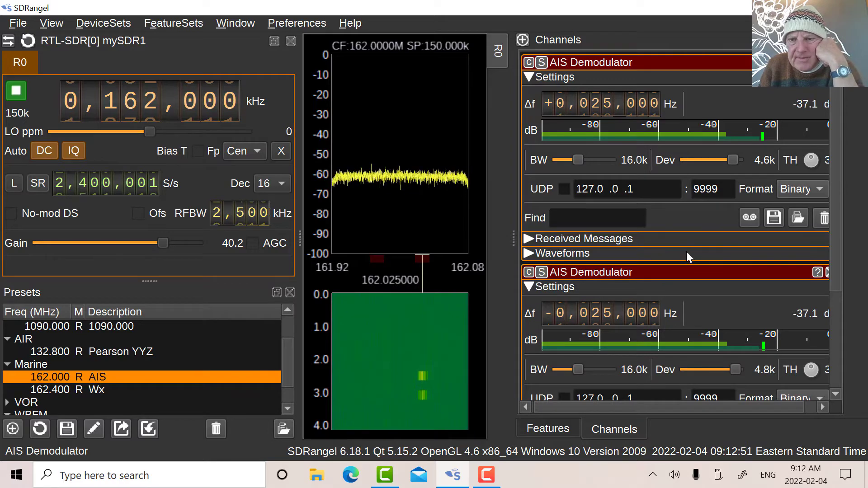
# Step: Scroll to the second AIS Demodulator and check its received messages, then hide them
pyautogui.scroll(-2, 687, 251)
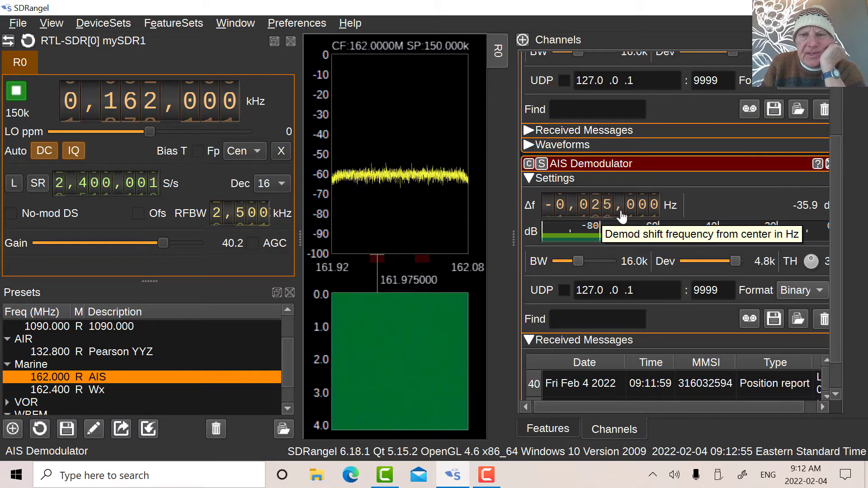
pyautogui.click(530, 340)
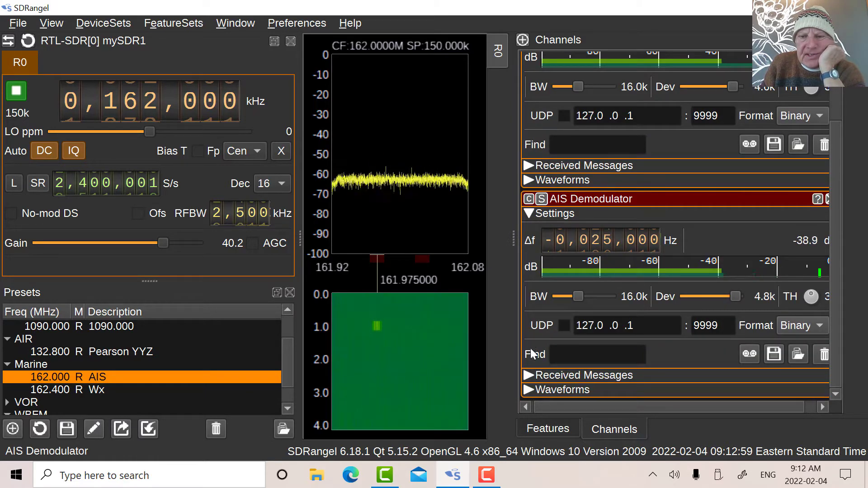
pyautogui.click(534, 374)
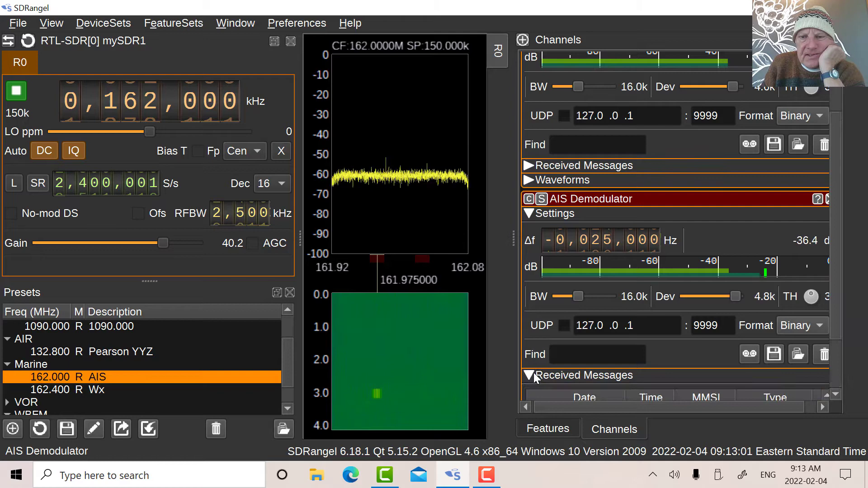
pyautogui.scroll(-2, 531, 371)
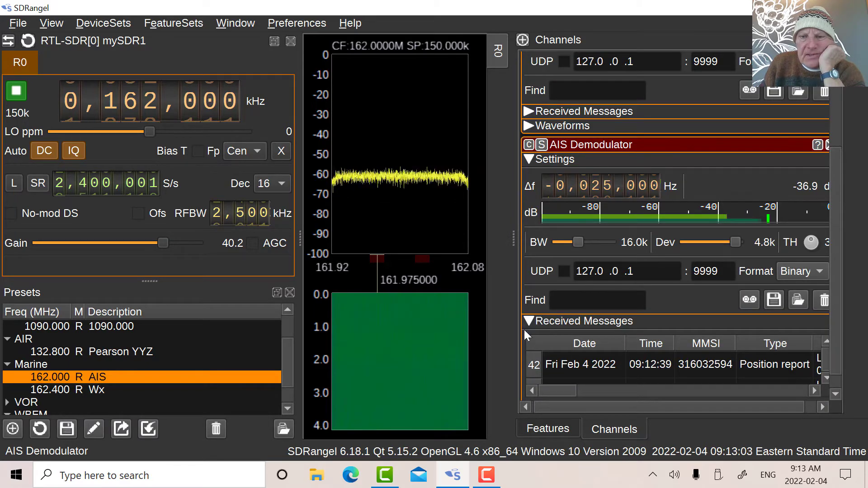
pyautogui.click(532, 320)
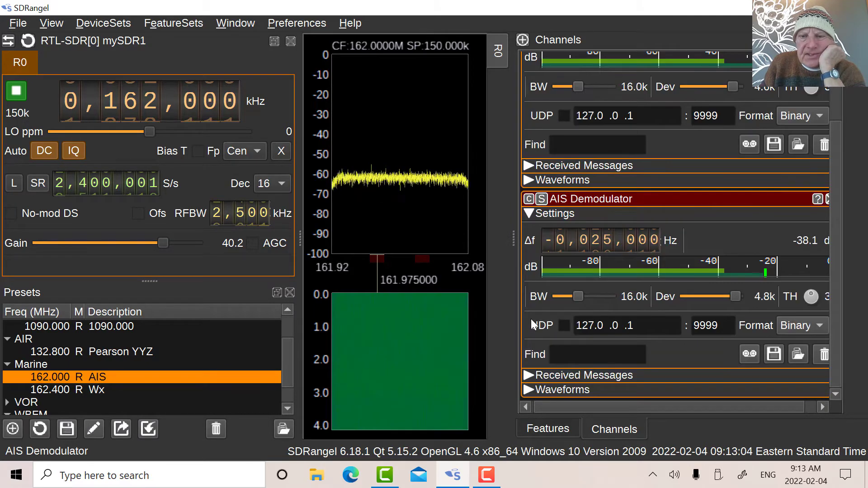
# Step: Return to the Features map and zoom in on the Toronto harbour ships
pyautogui.click(554, 427)
pyautogui.scroll(2, 632, 331)
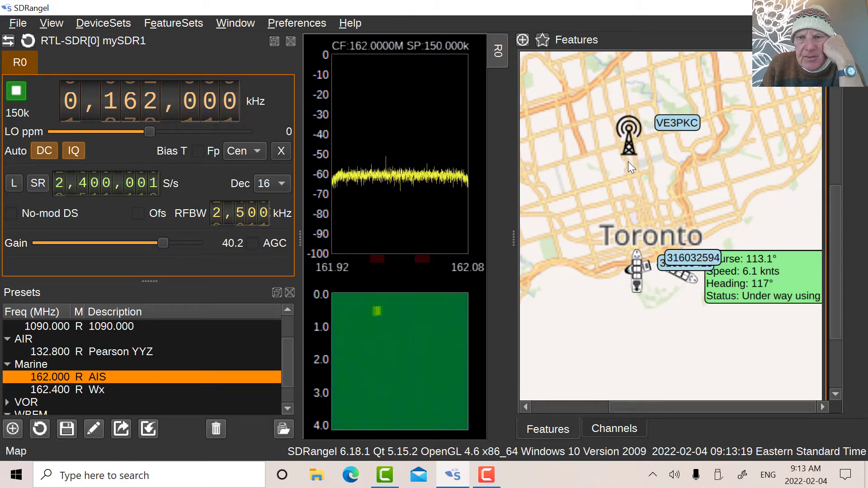
pyautogui.moveTo(624, 167); pyautogui.dragTo(592, 129)
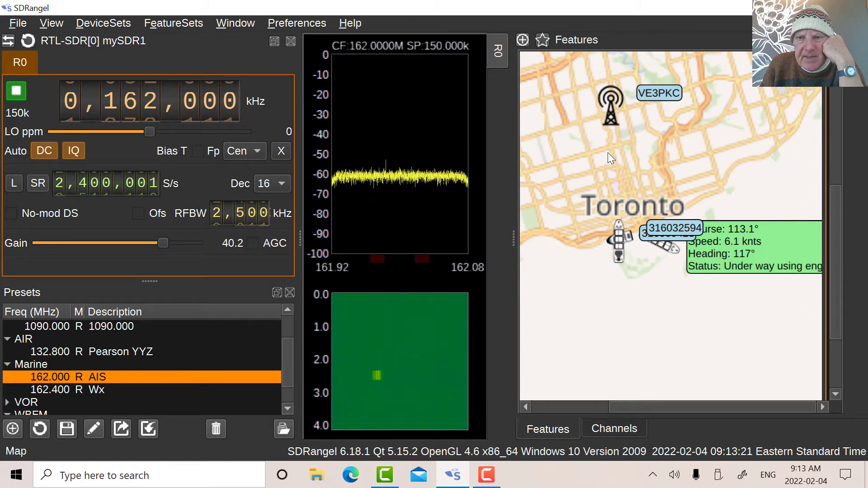
pyautogui.scroll(2, 649, 269)
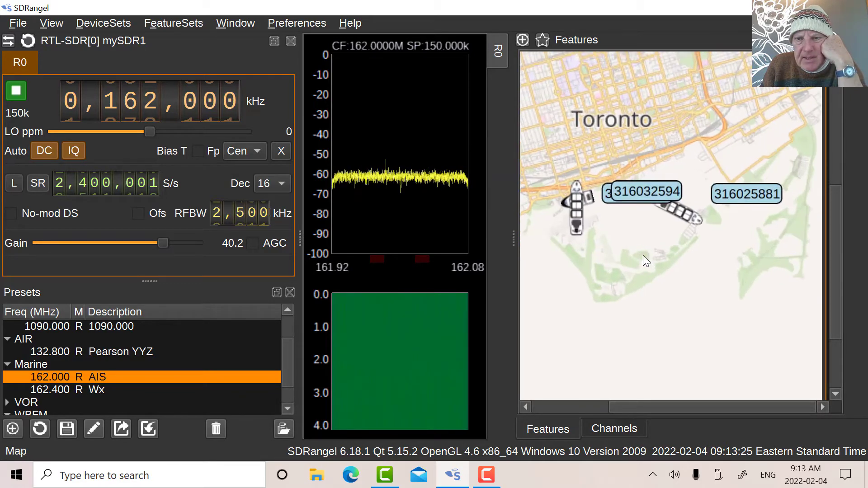
pyautogui.scroll(1, 641, 256)
pyautogui.scroll(1, 660, 251)
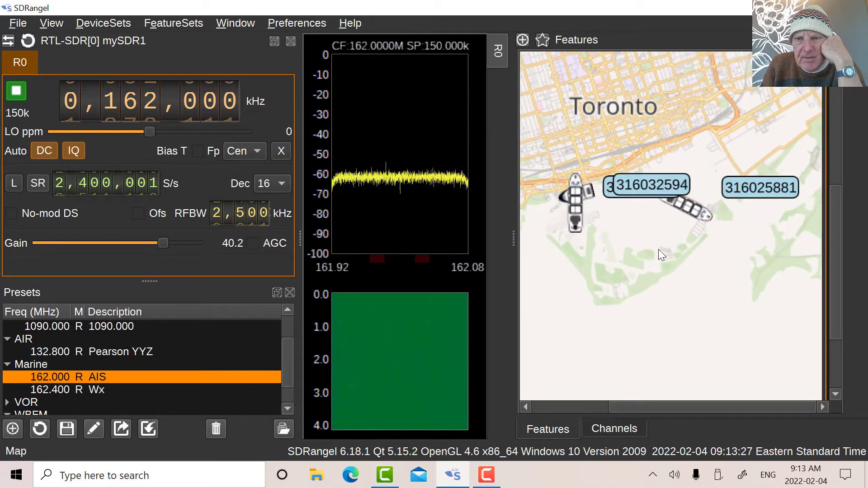
pyautogui.scroll(1, 658, 248)
pyautogui.scroll(1, 615, 236)
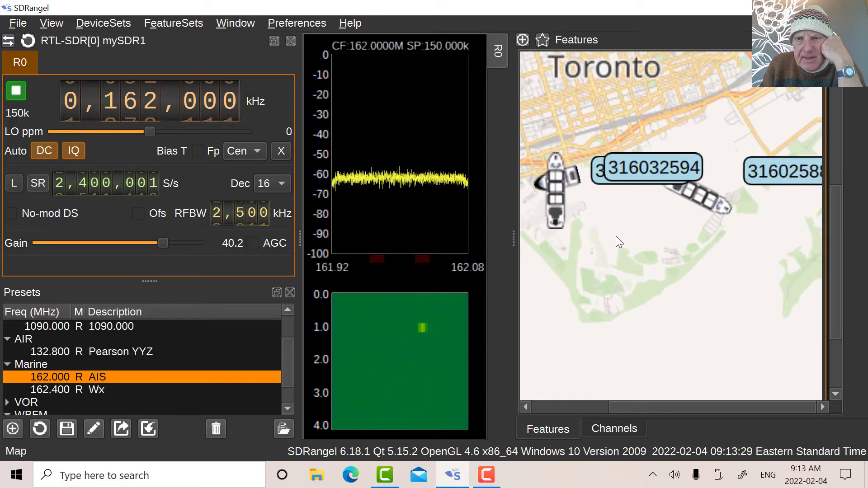
pyautogui.scroll(1, 615, 236)
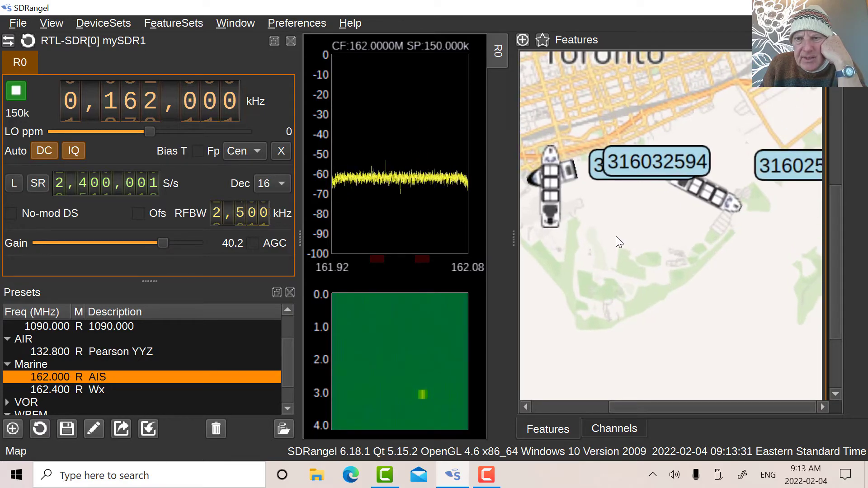
pyautogui.scroll(-1, 616, 236)
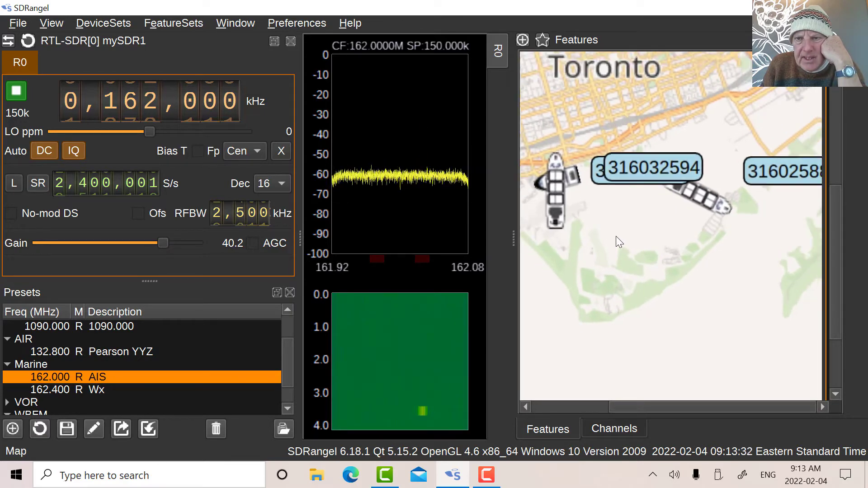
# Step: Show ship 316025881's course and speed details, panning the map to read them
pyautogui.click(769, 180)
pyautogui.moveTo(708, 298); pyautogui.dragTo(580, 297)
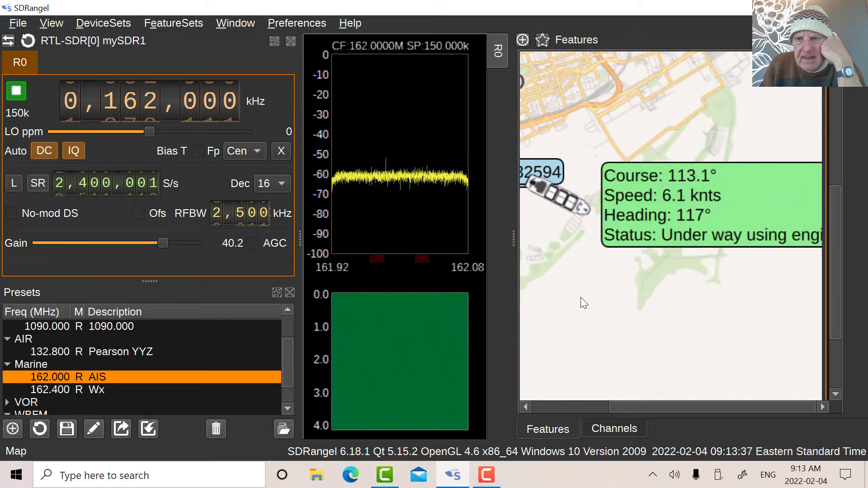
pyautogui.moveTo(580, 298); pyautogui.dragTo(749, 290)
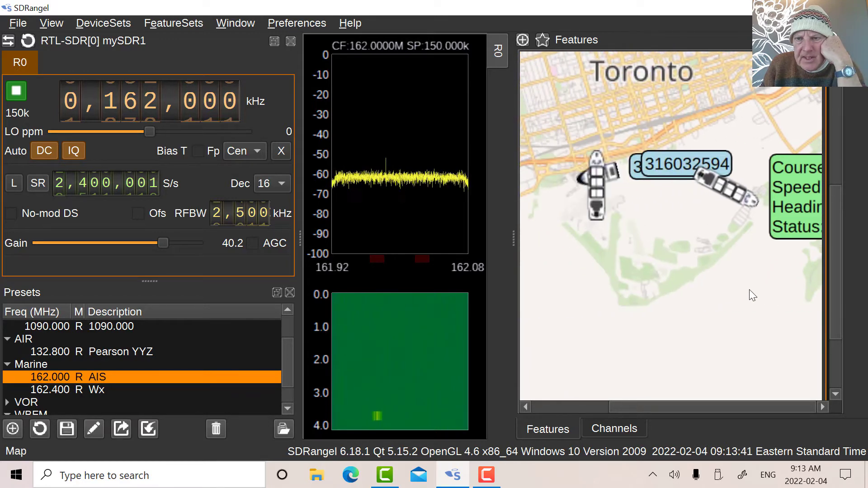
# Step: Check the moored tug RADIUM YELLOWKNIFE's details, collapse them, and centre the harbour ships
pyautogui.click(637, 173)
pyautogui.moveTo(579, 259); pyautogui.dragTo(555, 267)
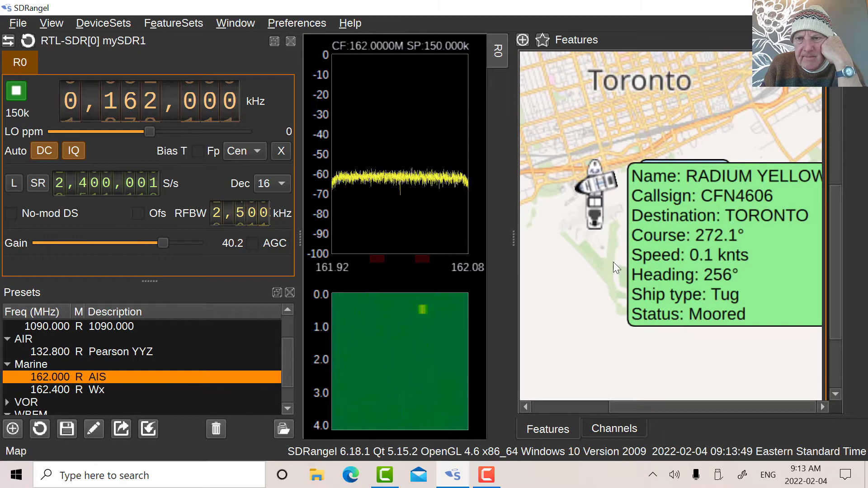
pyautogui.click(667, 194)
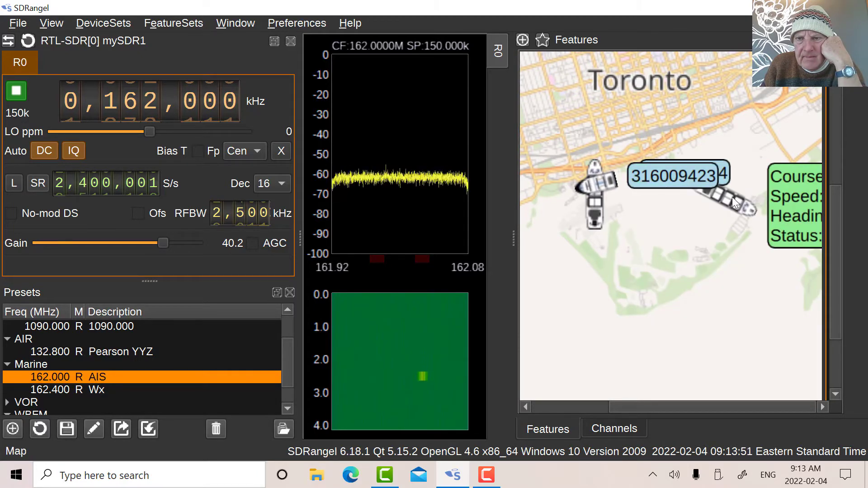
pyautogui.click(671, 175)
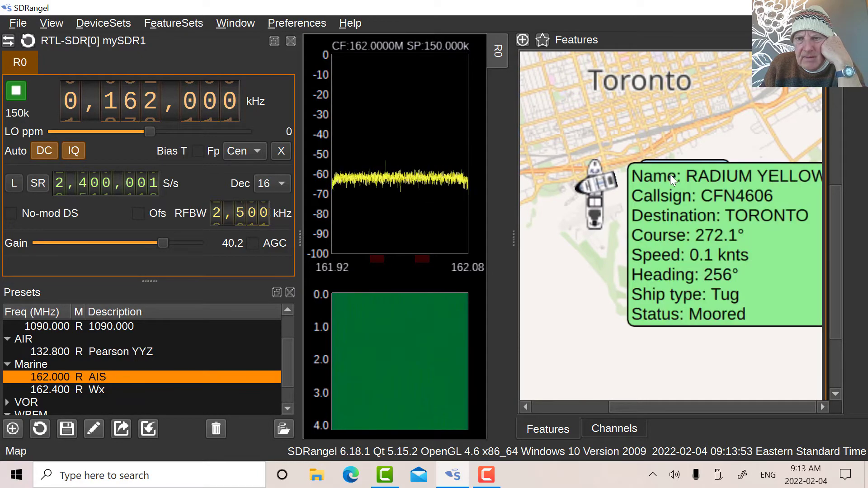
pyautogui.click(670, 174)
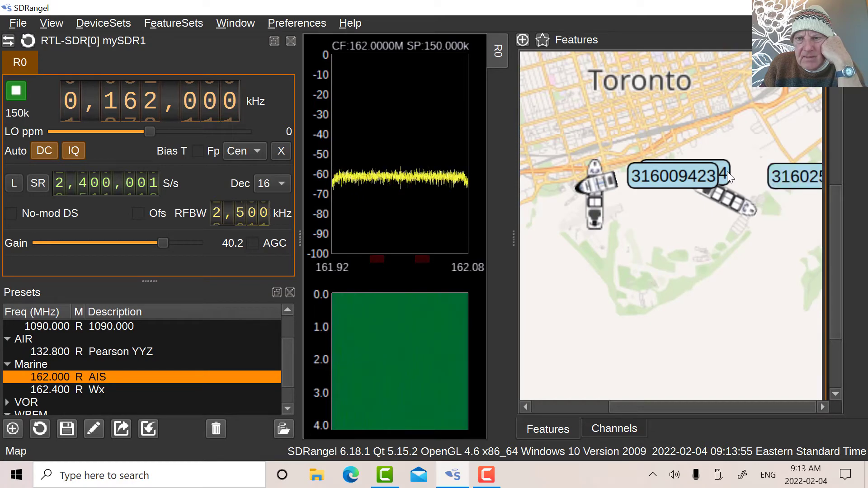
pyautogui.moveTo(623, 256); pyautogui.dragTo(695, 268)
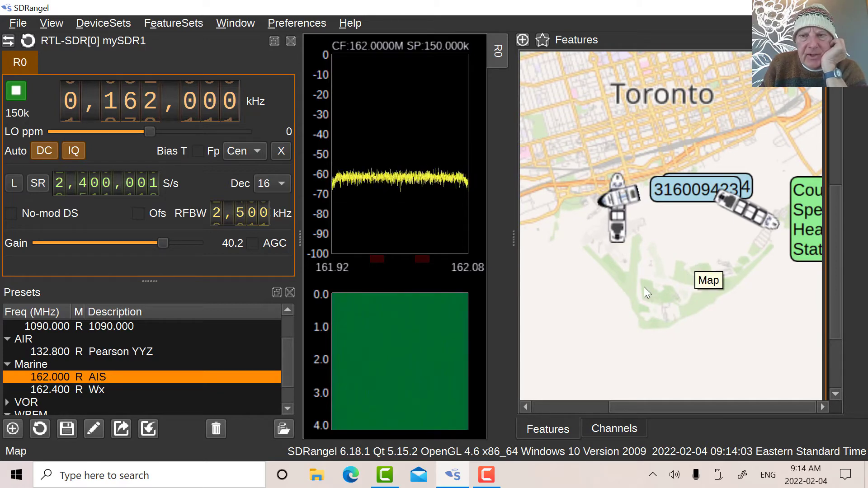
pyautogui.scroll(-2, 643, 286)
pyautogui.moveTo(668, 280); pyautogui.dragTo(632, 292)
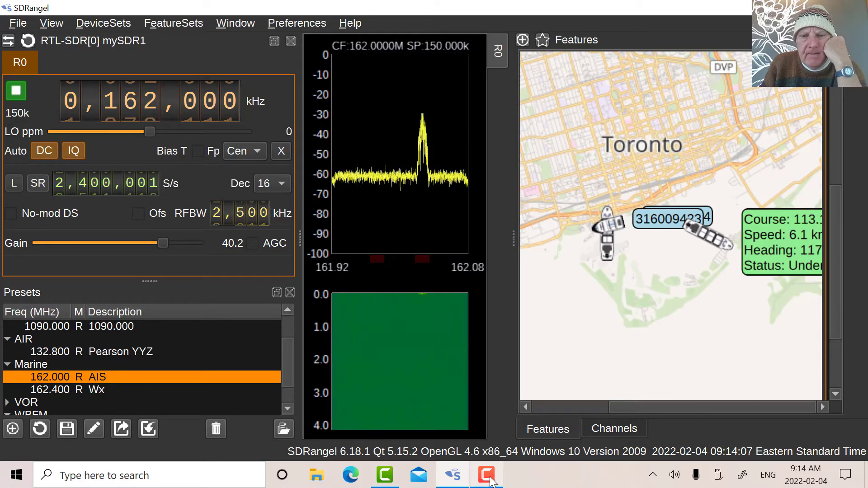
# Step: Collapse the ship's detail box on the Toronto map to a small label
pyautogui.moveTo(862, 433)
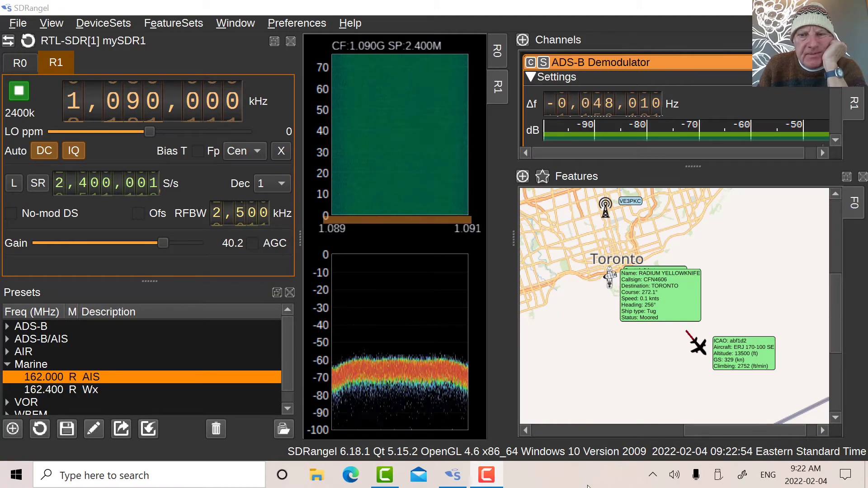
pyautogui.scroll(-2, 643, 368)
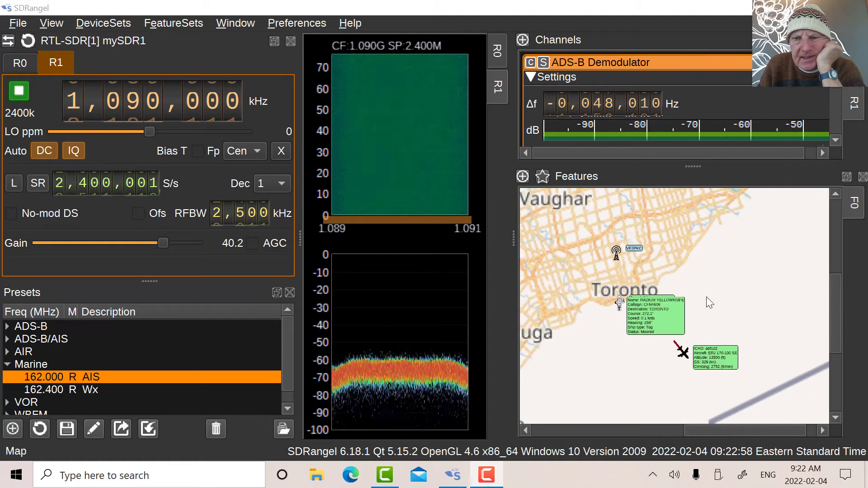
pyautogui.scroll(1, 588, 394)
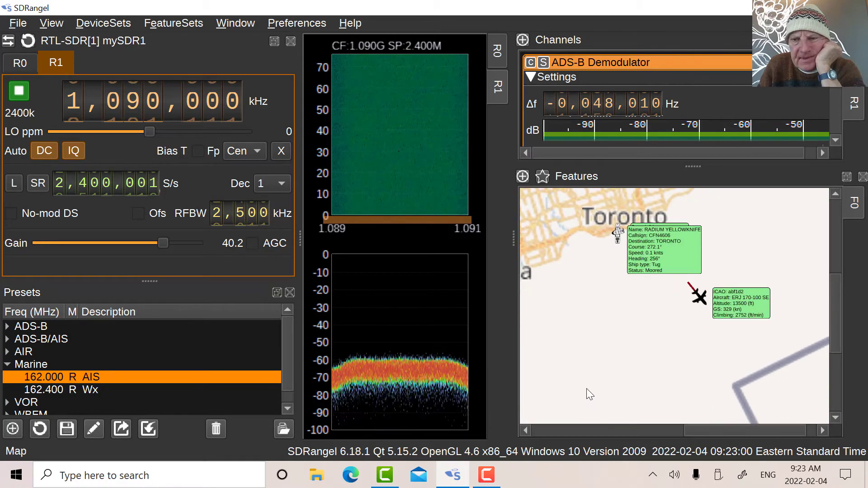
pyautogui.click(625, 231)
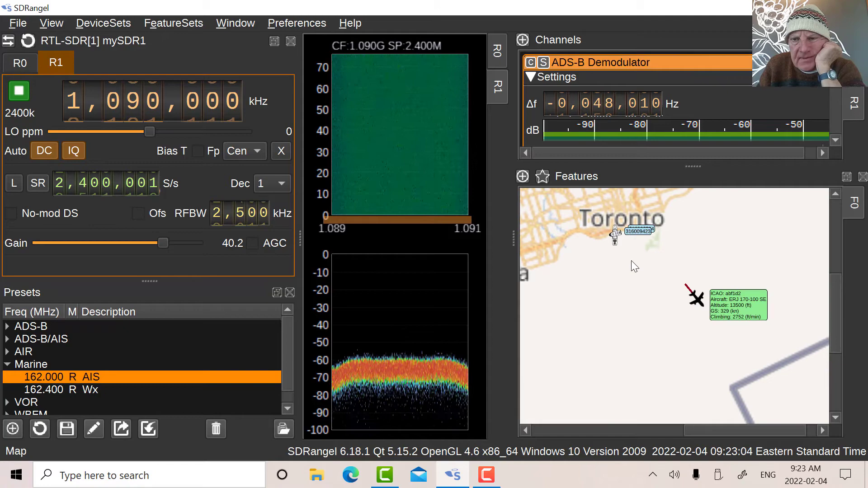
# Step: Reposition the map, then collapse and re-expand the aircraft's info box
pyautogui.scroll(1, 632, 262)
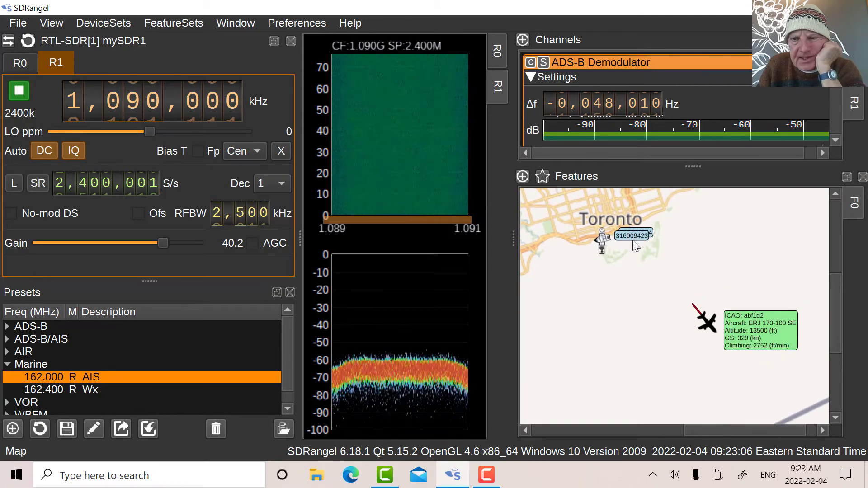
pyautogui.moveTo(635, 247); pyautogui.dragTo(610, 276)
pyautogui.click(741, 345)
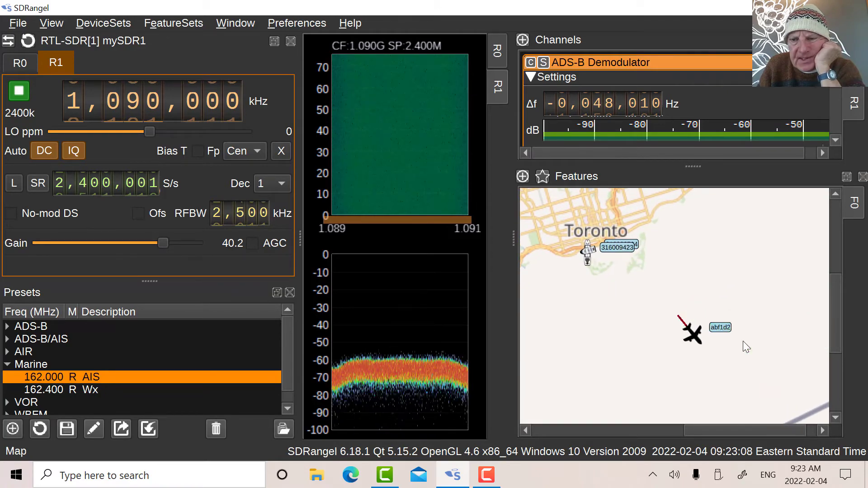
pyautogui.click(721, 329)
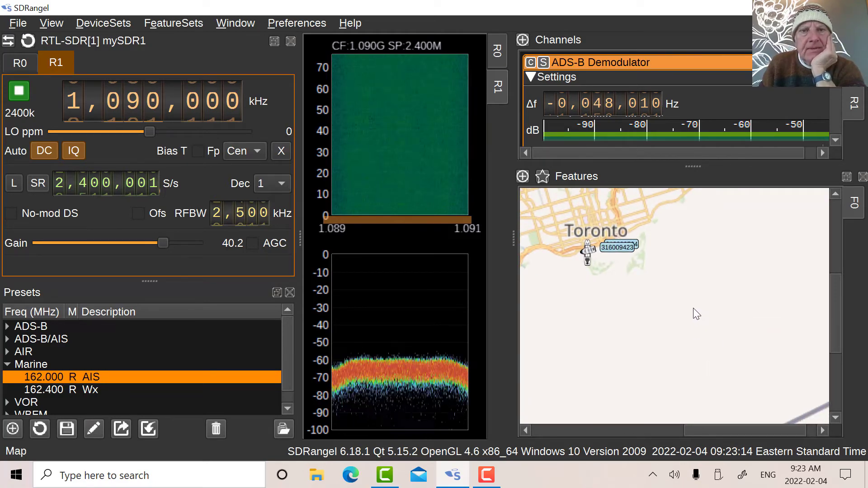
# Step: Switch to the 162 MHz AIS receiver (R0) and scroll to its AIS Demodulators
pyautogui.click(18, 61)
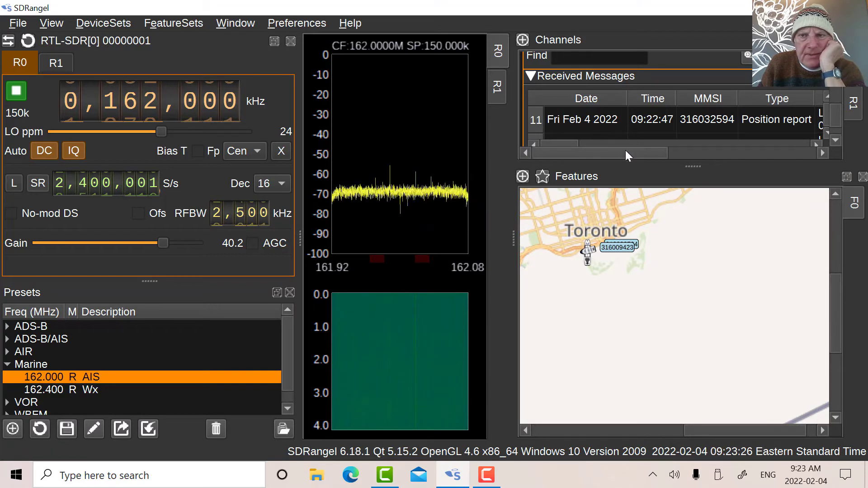
pyautogui.scroll(2, 640, 92)
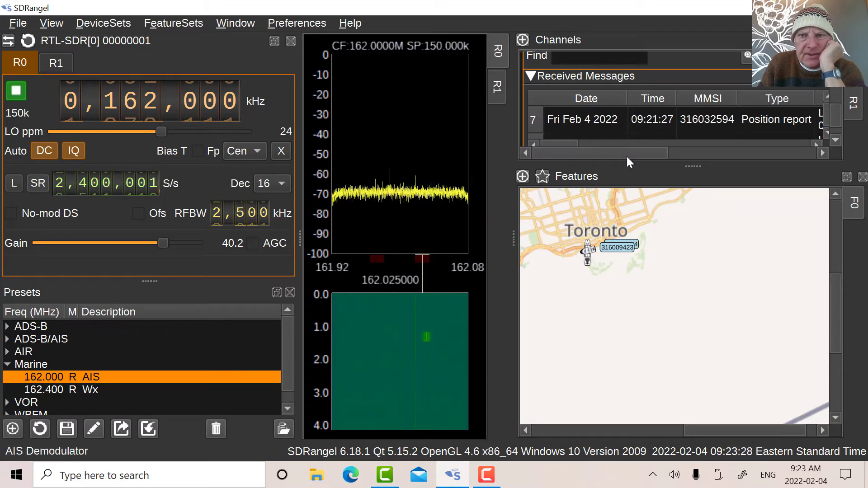
pyautogui.scroll(6, 837, 112)
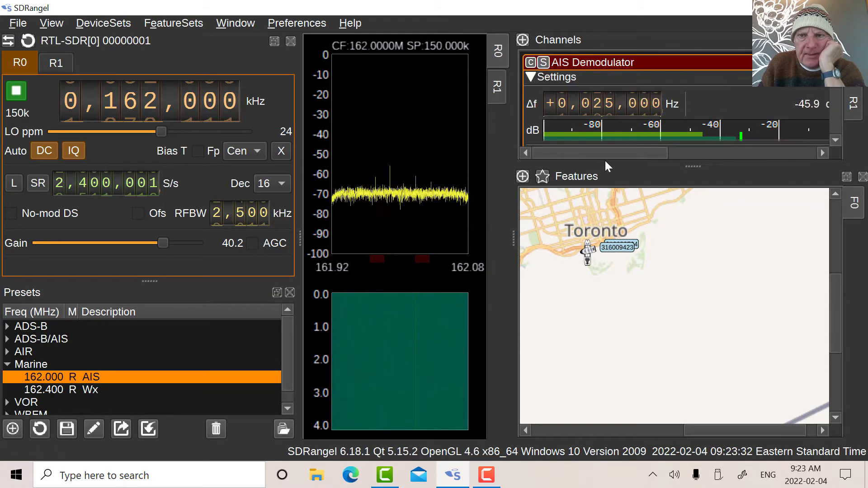
# Step: Zoom the map close on ship 316009423, then go back to the 1090 MHz receiver
pyautogui.moveTo(606, 154)
pyautogui.mouseDown()
pyautogui.moveTo(723, 162)
pyautogui.moveTo(603, 164)
pyautogui.mouseUp()
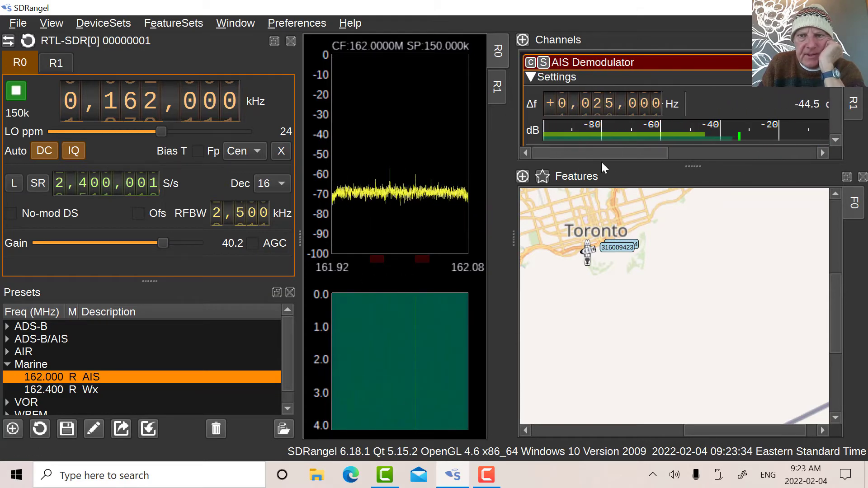
pyautogui.scroll(2, 626, 325)
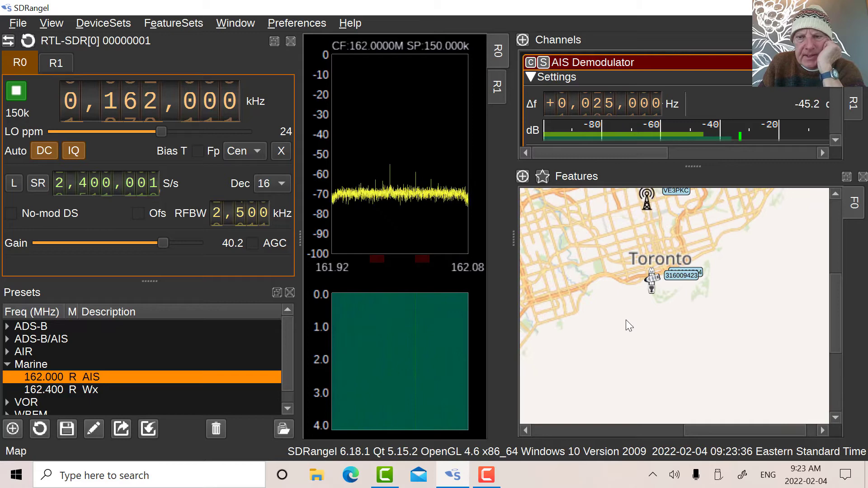
pyautogui.scroll(2, 646, 353)
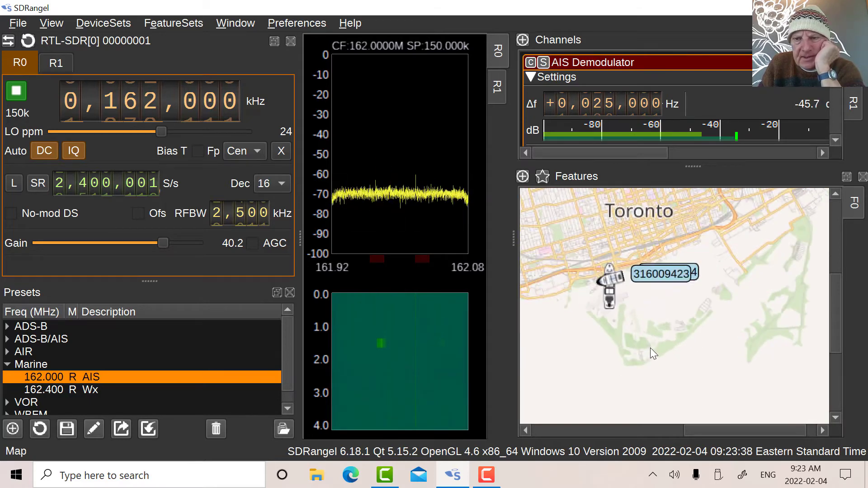
pyautogui.moveTo(658, 330); pyautogui.dragTo(676, 383)
pyautogui.scroll(1, 678, 380)
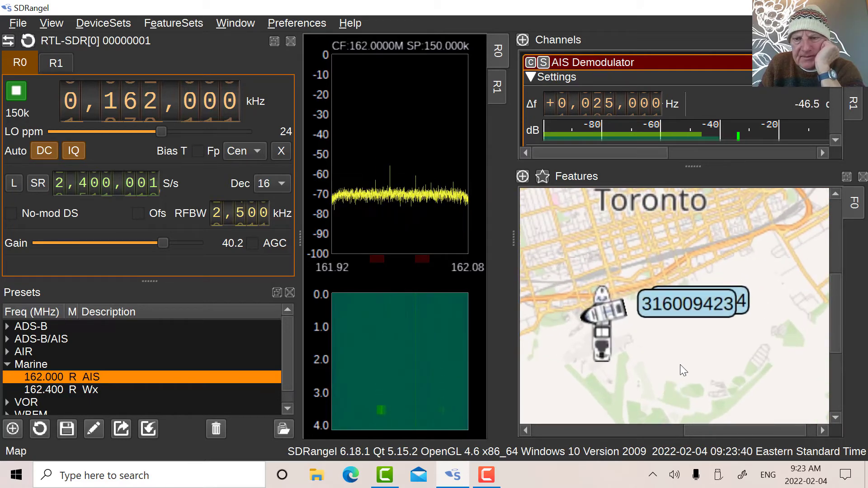
pyautogui.scroll(1, 680, 364)
pyautogui.scroll(1, 706, 361)
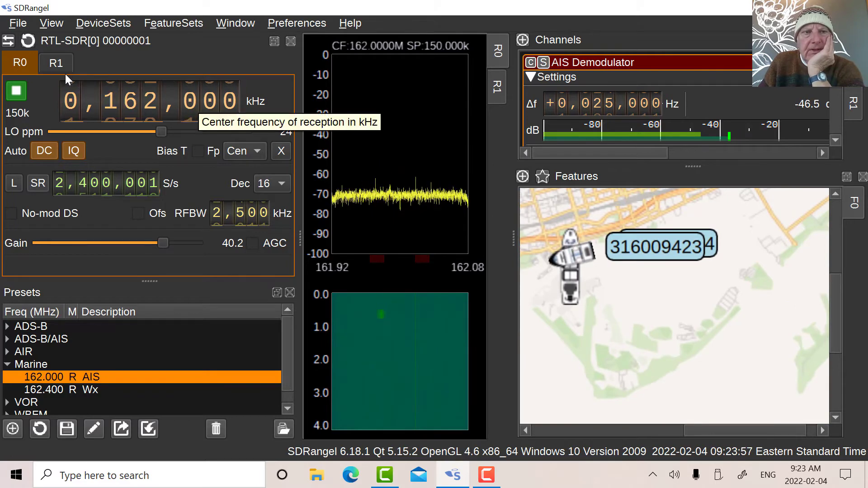
pyautogui.click(55, 63)
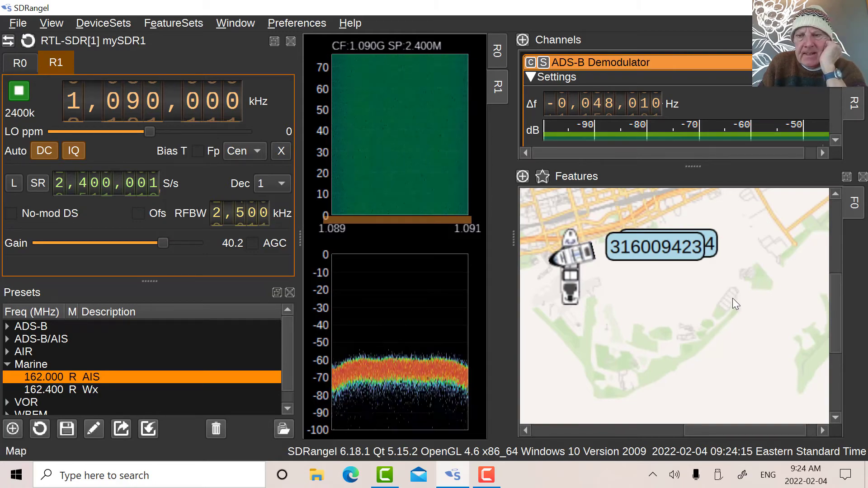
# Step: Pan toward Mississauga and show aircraft c05d08's details
pyautogui.scroll(-3, 732, 297)
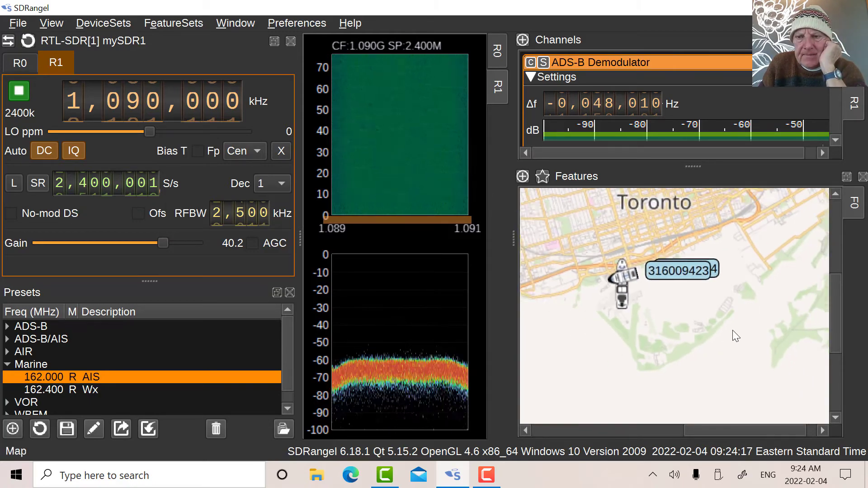
pyautogui.scroll(1, 725, 338)
pyautogui.scroll(1, 647, 314)
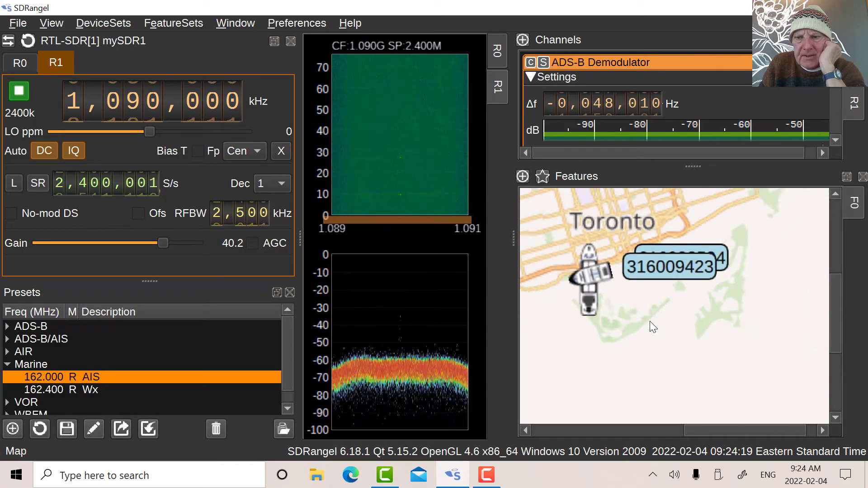
pyautogui.scroll(-2, 656, 316)
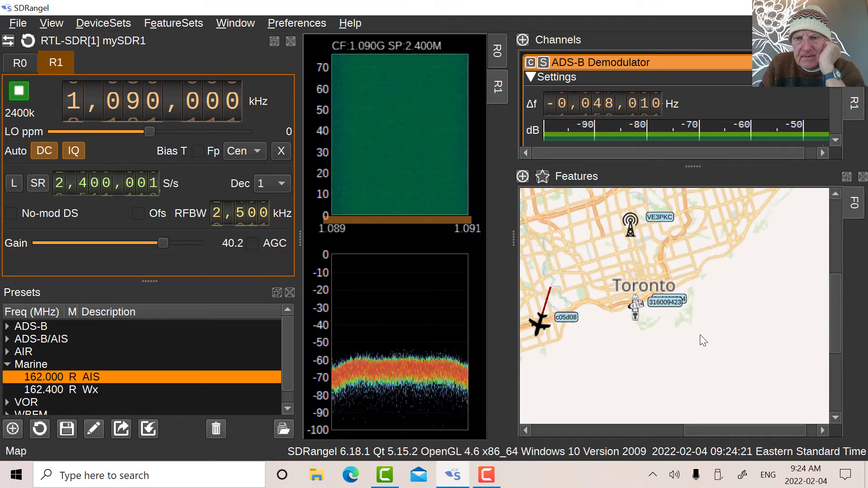
pyautogui.moveTo(696, 321); pyautogui.dragTo(745, 323)
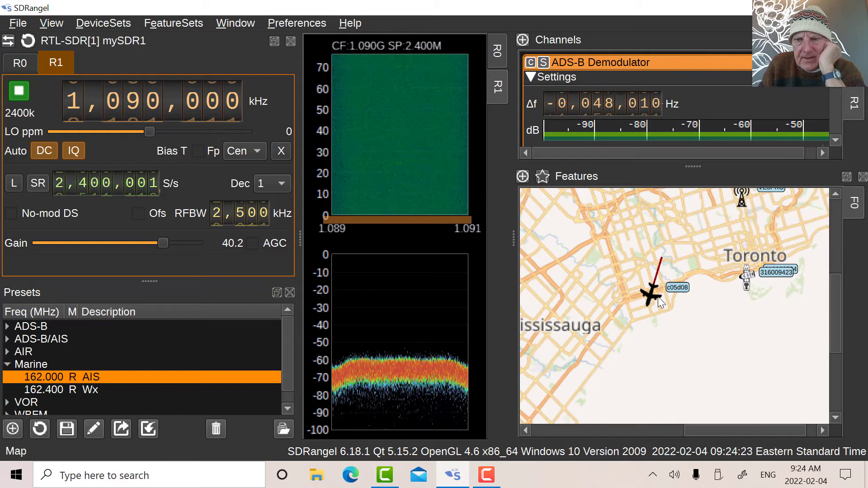
pyautogui.click(677, 293)
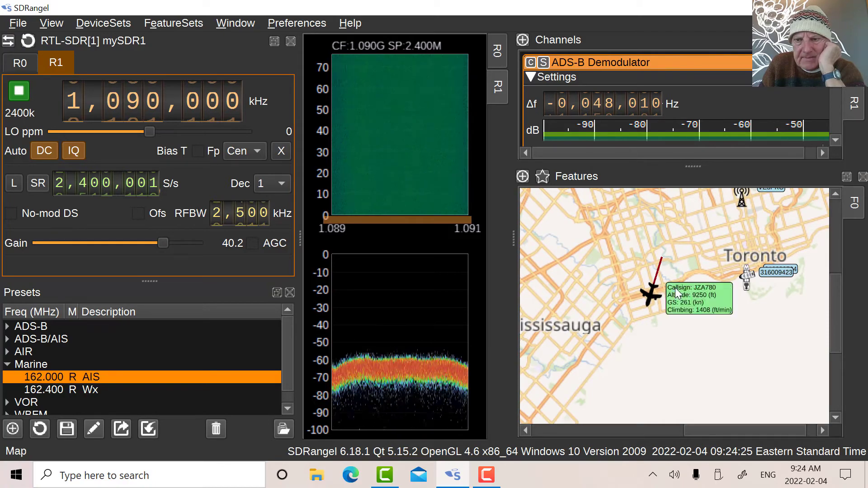
pyautogui.scroll(2, 665, 336)
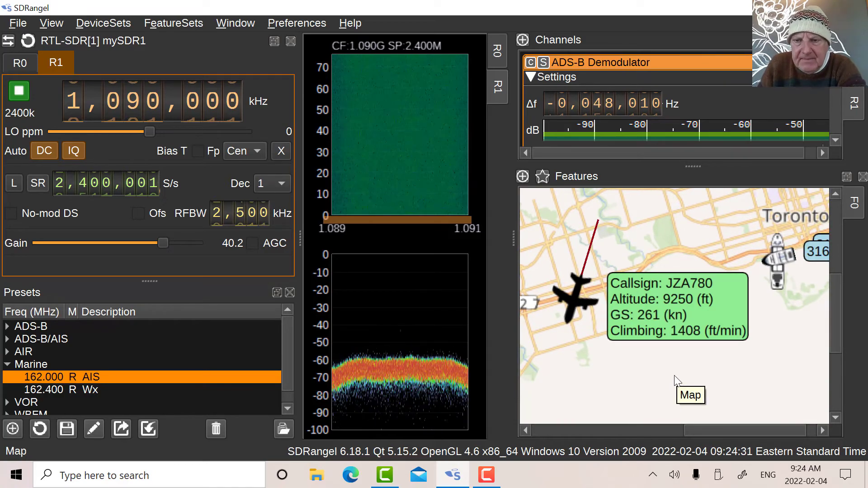
pyautogui.scroll(1, 675, 376)
pyautogui.scroll(-2, 739, 339)
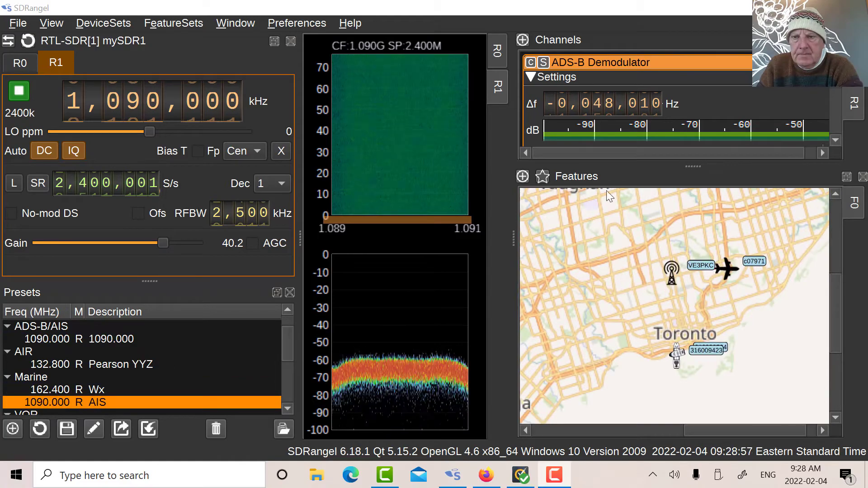
# Step: Shift the SDRangel map slightly west and check aircraft ACA682's info bubble, then close it
pyautogui.click(691, 168)
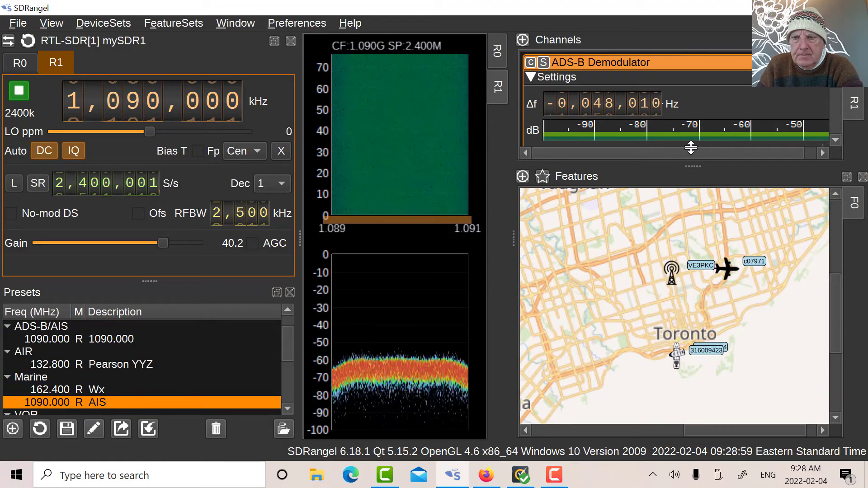
pyautogui.scroll(1, 732, 340)
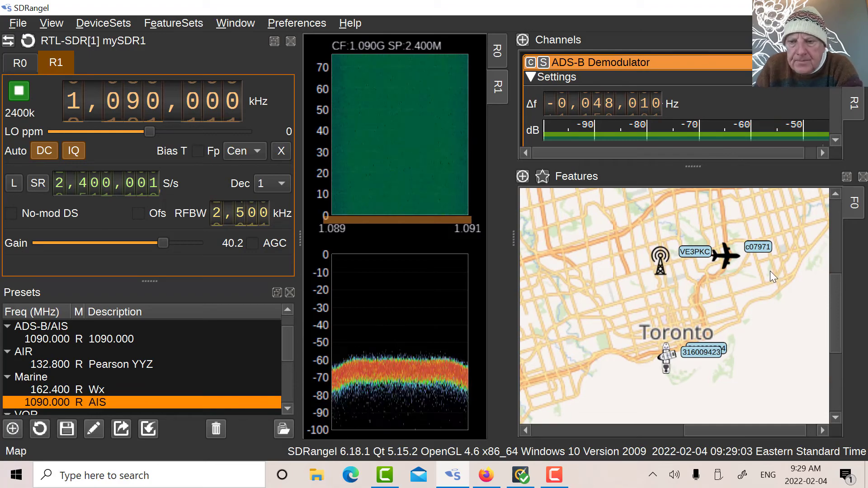
pyautogui.moveTo(781, 327); pyautogui.dragTo(746, 333)
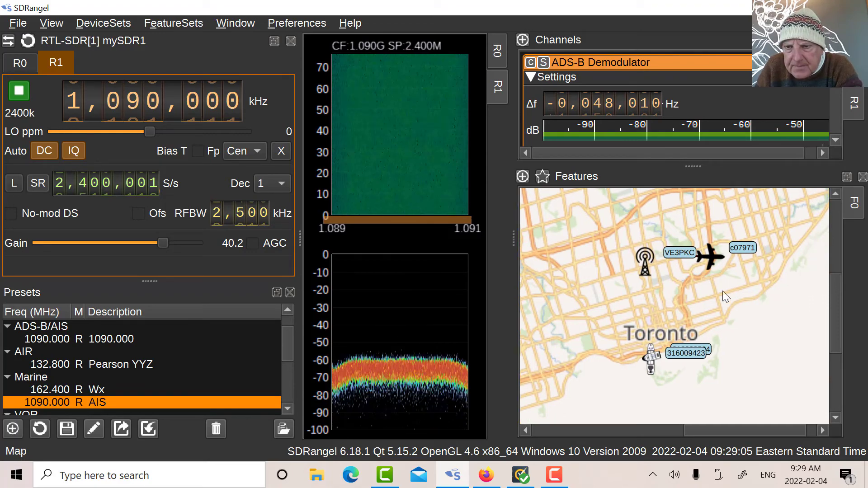
pyautogui.click(710, 260)
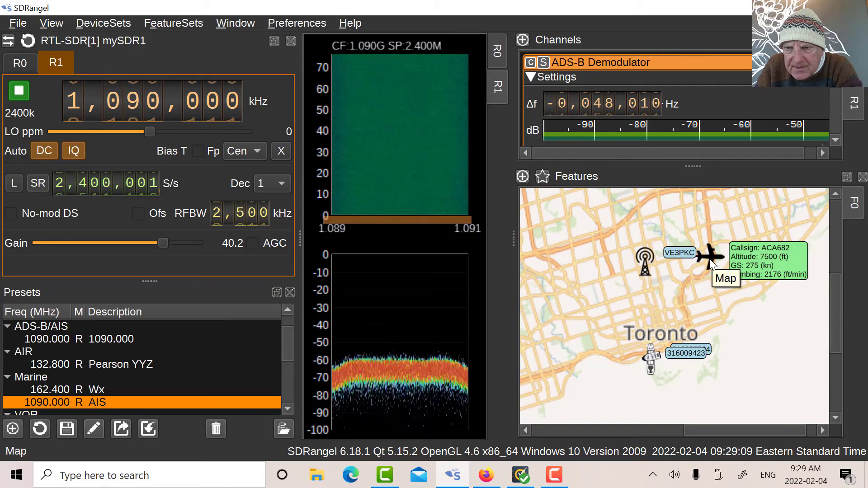
pyautogui.click(710, 260)
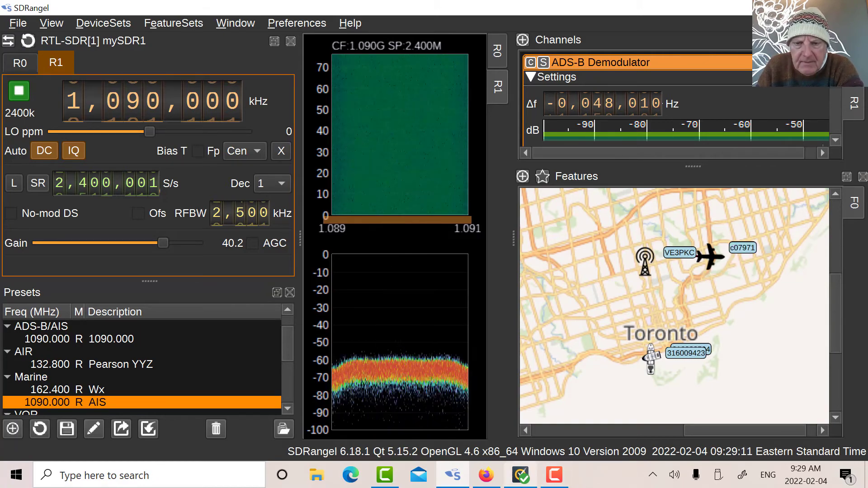
# Step: Confirm on OpenSky that flight AC682 is an A321 from Toronto to St. John's, then return to SDRangel
pyautogui.click(486, 474)
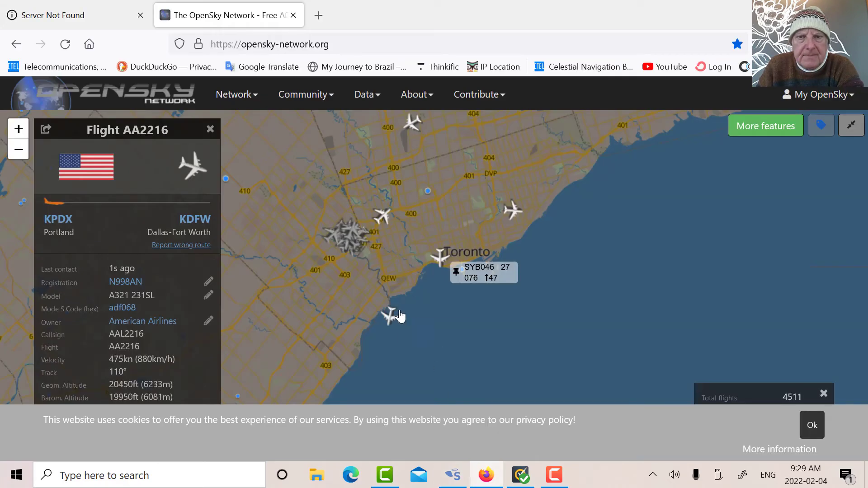
pyautogui.moveTo(512, 217)
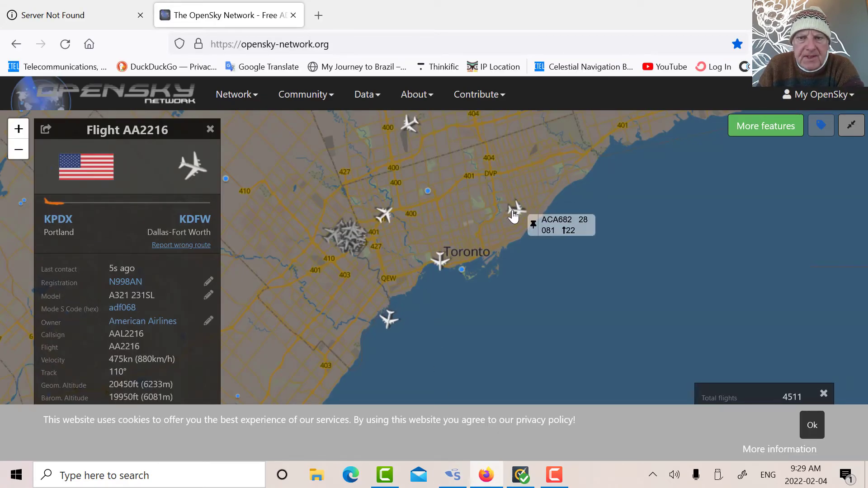
pyautogui.click(515, 210)
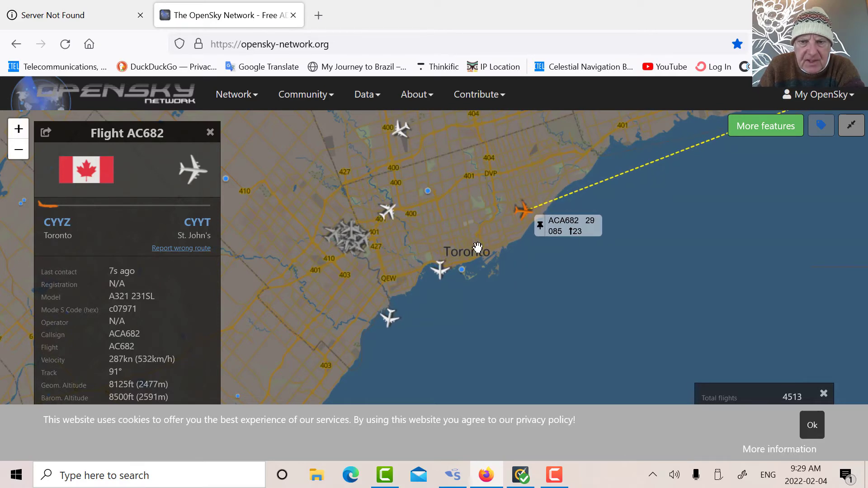
pyautogui.moveTo(454, 284)
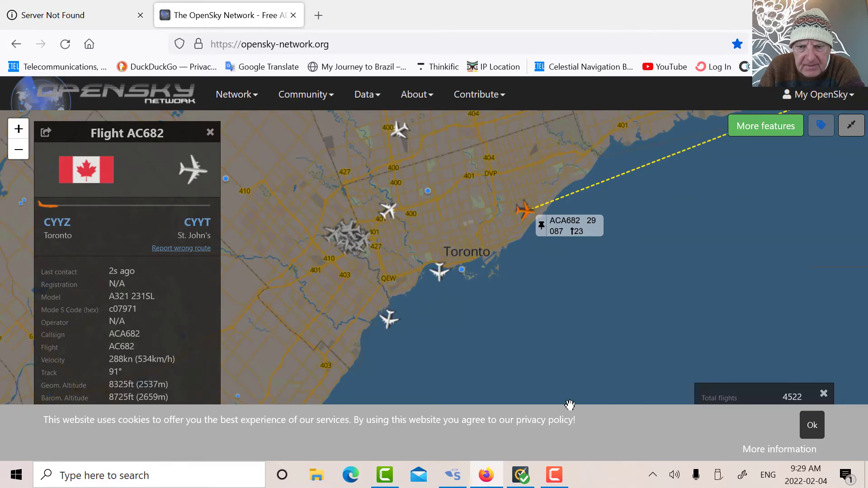
pyautogui.click(452, 475)
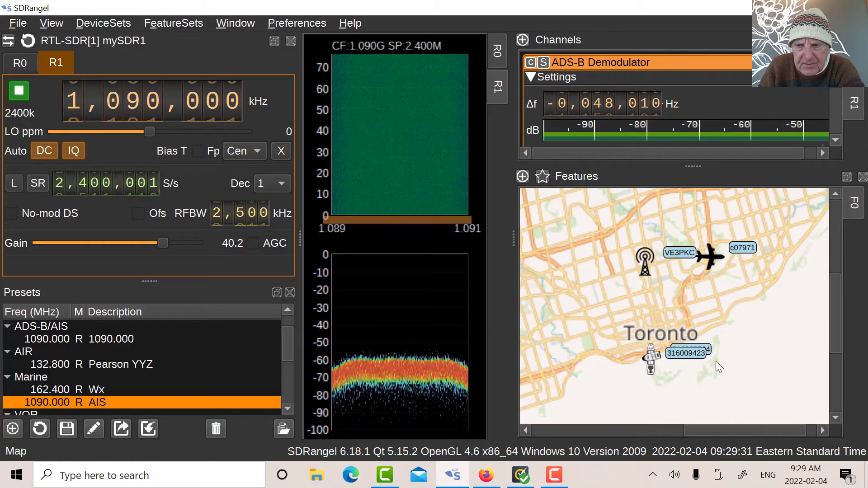
# Step: Zoom out and recentre the map on the Toronto area
pyautogui.scroll(-2, 721, 373)
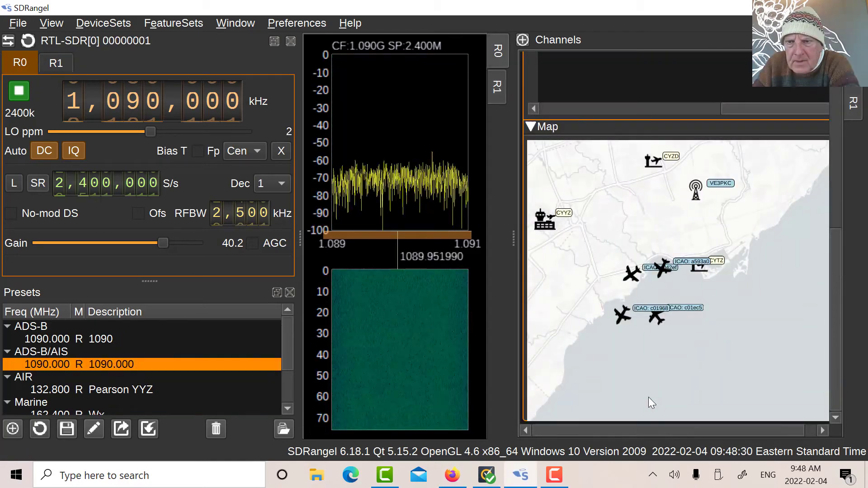
pyautogui.moveTo(648, 397); pyautogui.dragTo(698, 399)
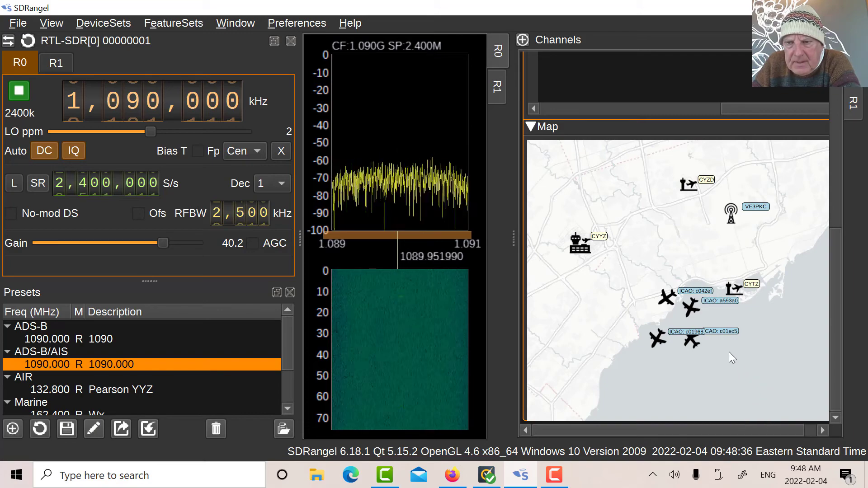
# Step: Zoom the map and view Billy Bishop (CYTZ) airport's frequencies, then close the popup
pyautogui.scroll(1, 728, 351)
pyautogui.scroll(1, 734, 355)
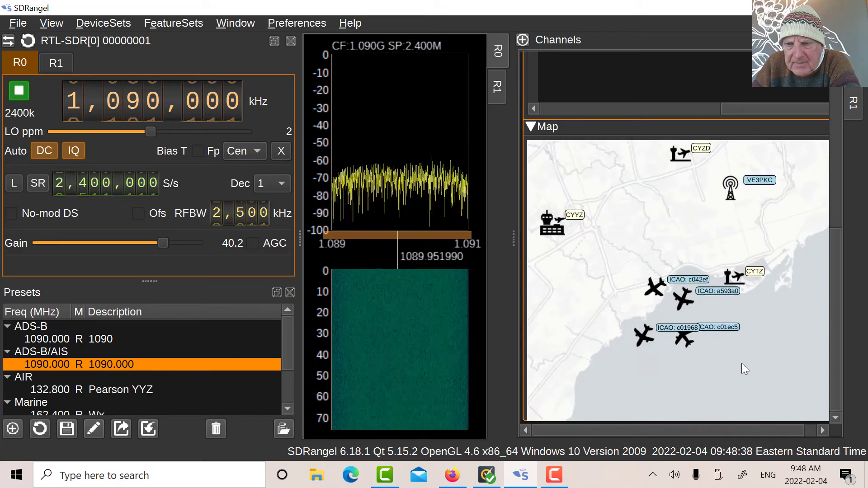
pyautogui.scroll(1, 751, 364)
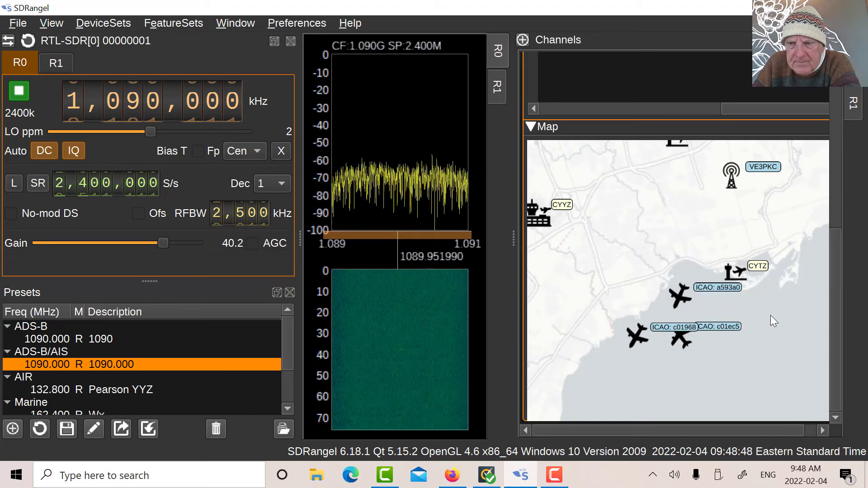
pyautogui.scroll(1, 770, 314)
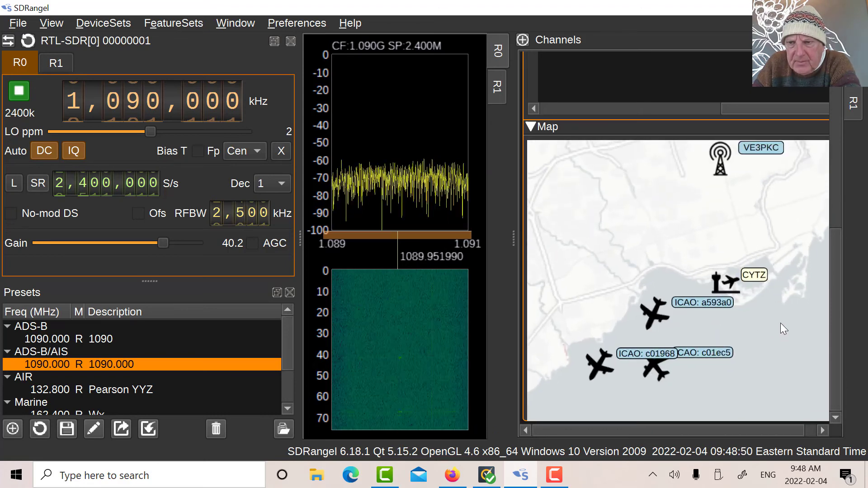
pyautogui.click(751, 276)
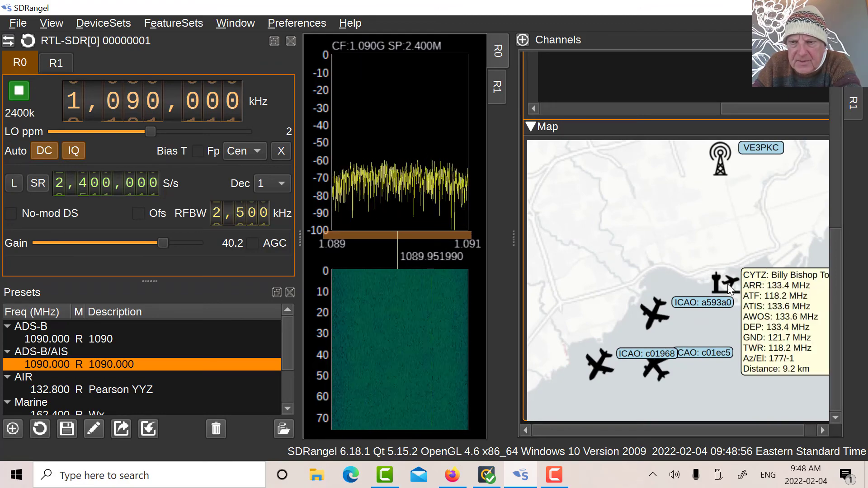
pyautogui.click(767, 276)
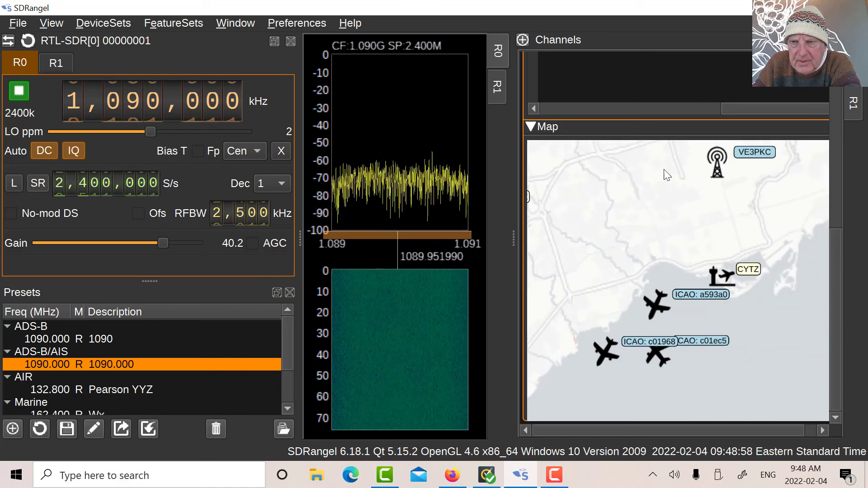
# Step: Check Downsview (CYZD) frequencies, then leave Pearson (CYYZ) towers 118.35 and 118.7 MHz showing
pyautogui.moveTo(665, 170); pyautogui.dragTo(698, 266)
pyautogui.click(705, 208)
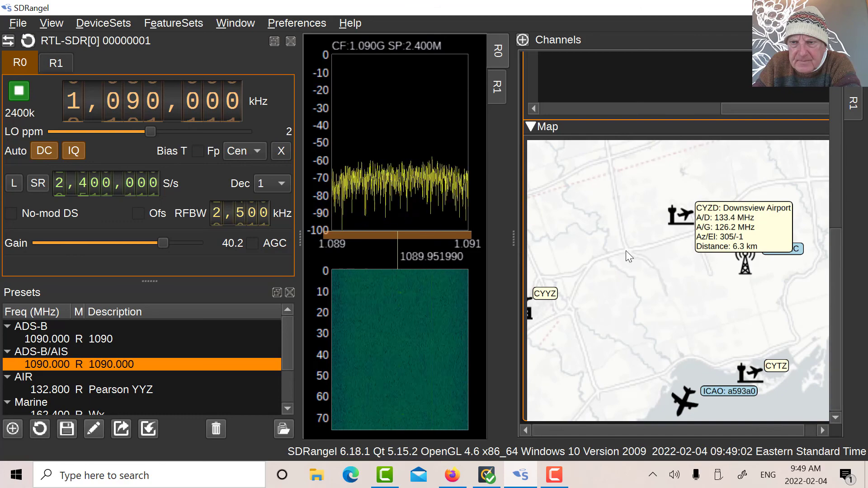
pyautogui.click(719, 216)
pyautogui.moveTo(657, 276); pyautogui.dragTo(741, 252)
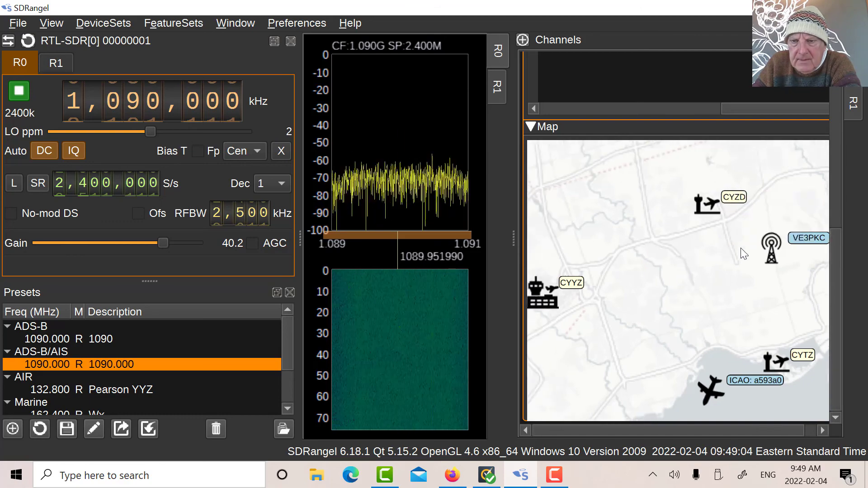
pyautogui.click(651, 275)
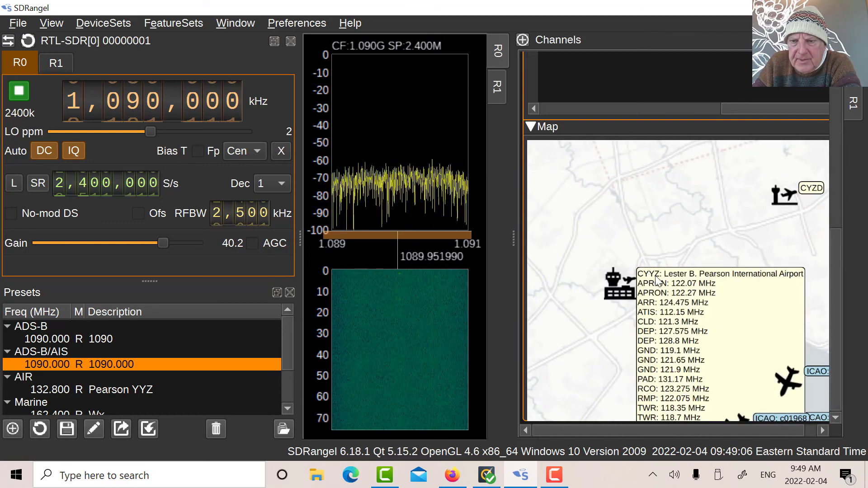
pyautogui.moveTo(701, 232); pyautogui.dragTo(667, 162)
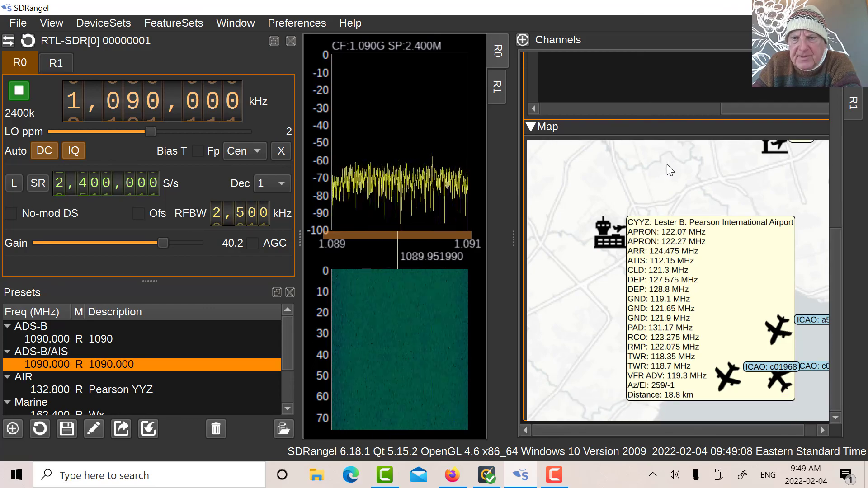